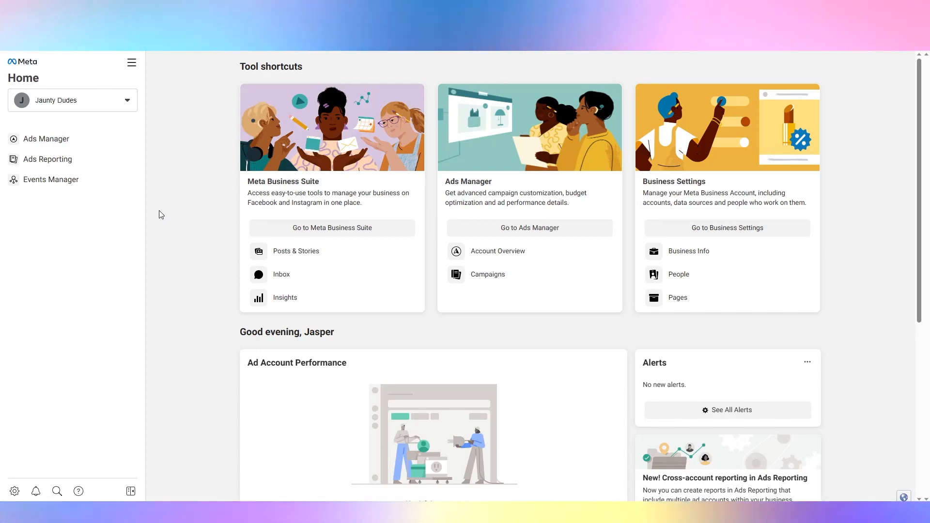
# Open the business settings from the home page and look through the available settings sections
pyautogui.scroll(-5, 721, 231)
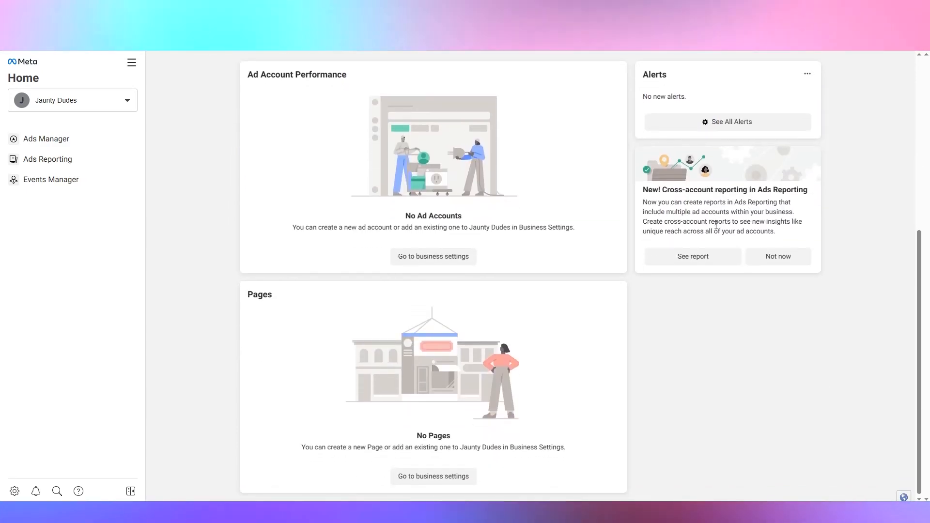
pyautogui.scroll(4, 324, 307)
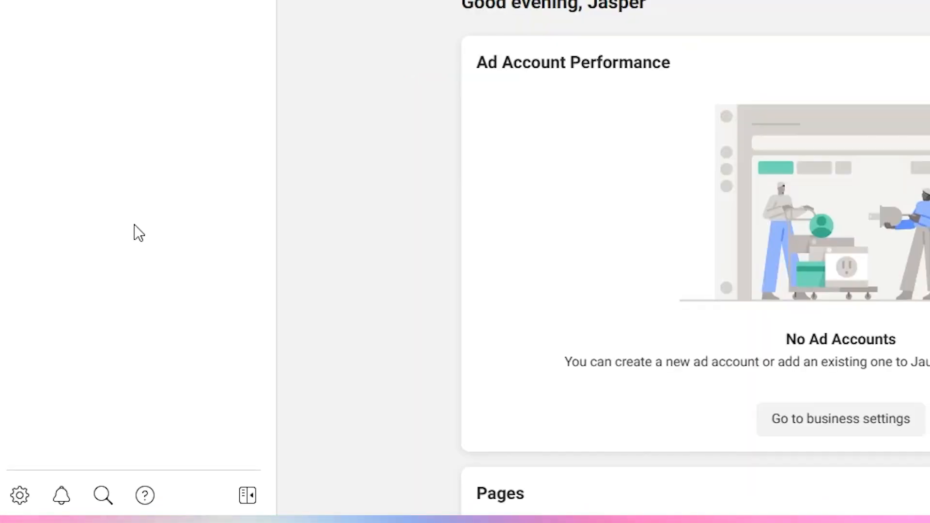
pyautogui.click(21, 499)
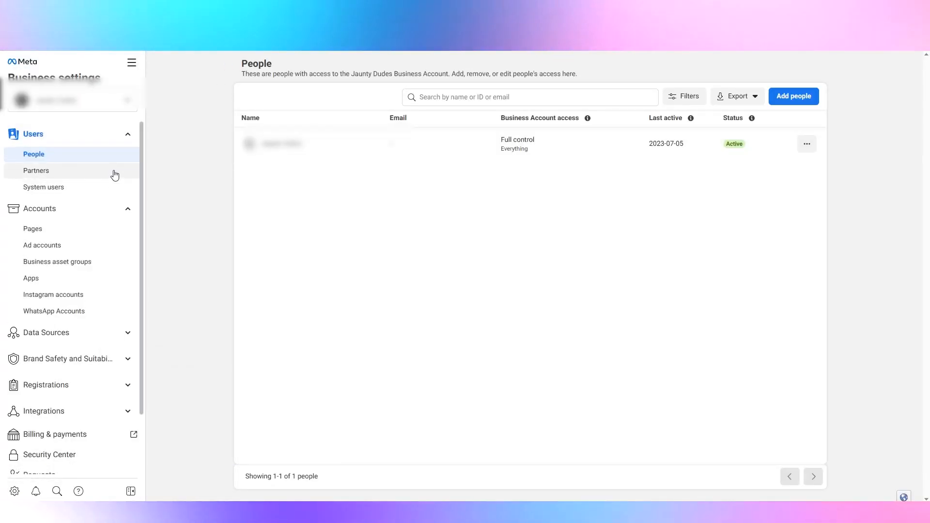
pyautogui.scroll(-2, 121, 175)
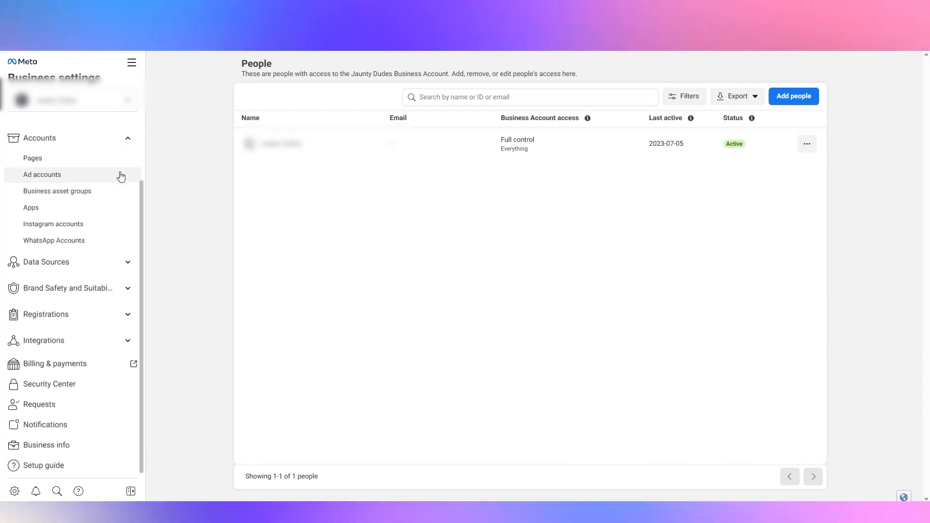
pyautogui.scroll(2, 121, 177)
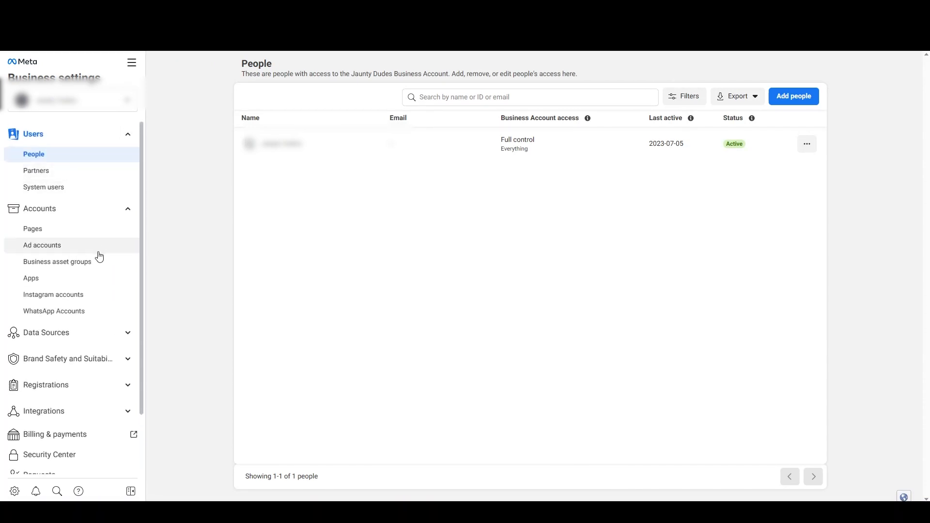
pyautogui.scroll(-2, 100, 257)
pyautogui.scroll(2, 109, 232)
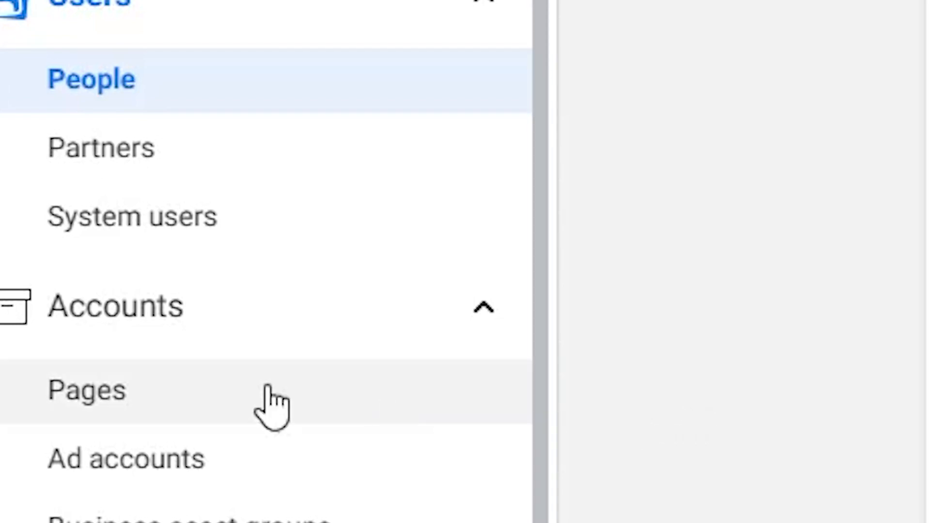
# Start a new Page for the business in the Pages settings, choosing the type Local business or place
pyautogui.click(202, 395)
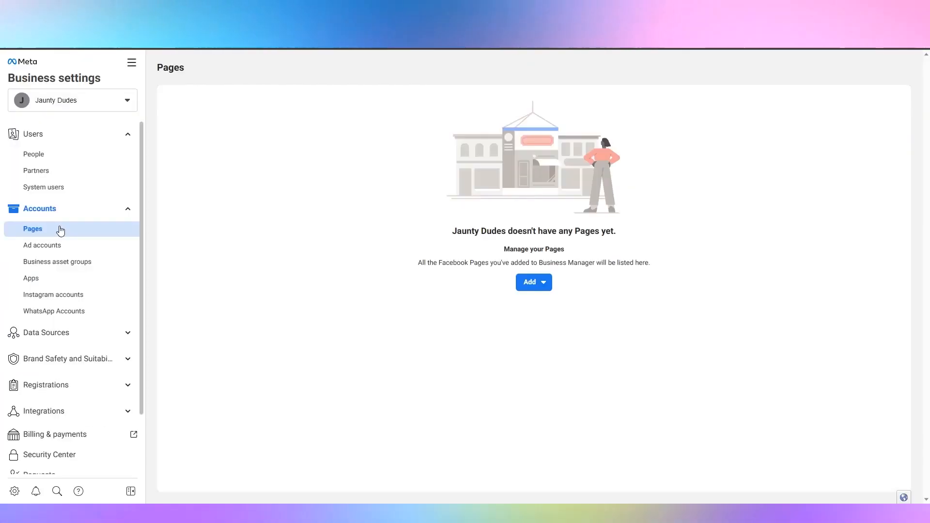
pyautogui.click(534, 282)
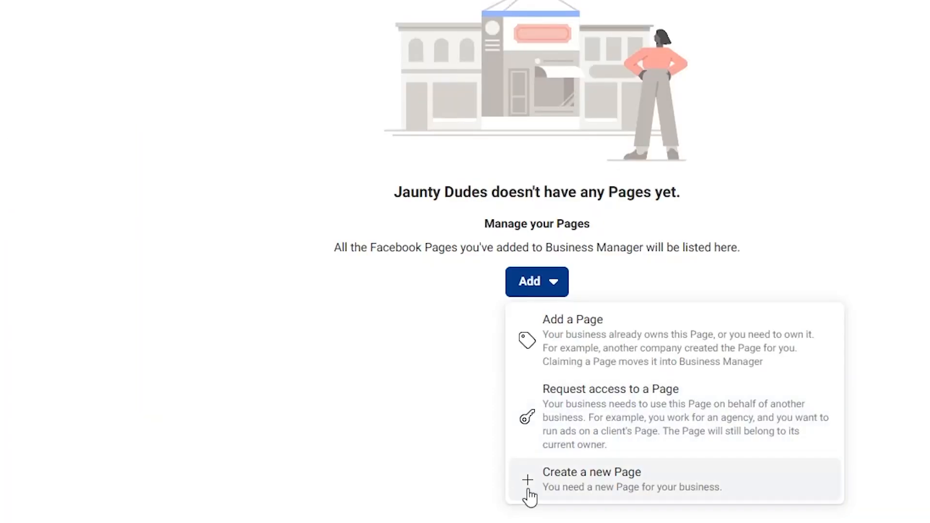
pyautogui.click(617, 493)
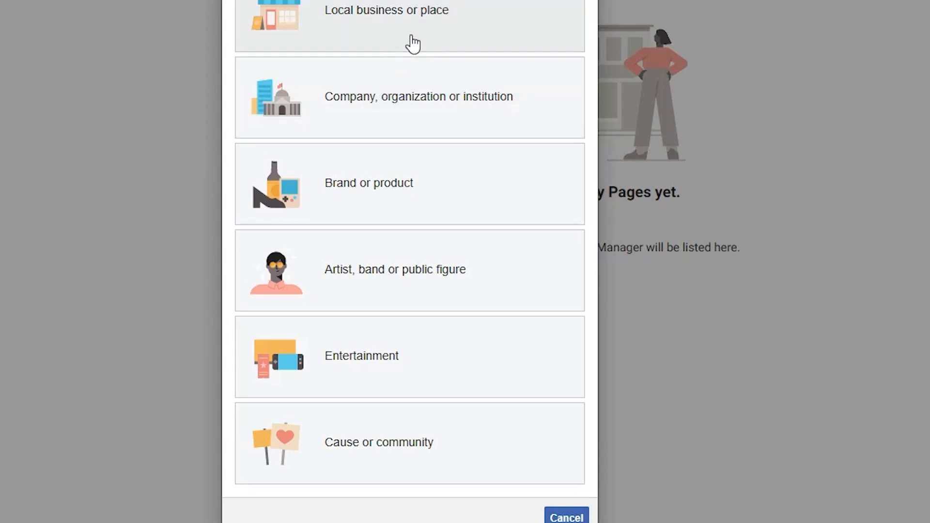
pyautogui.click(407, 34)
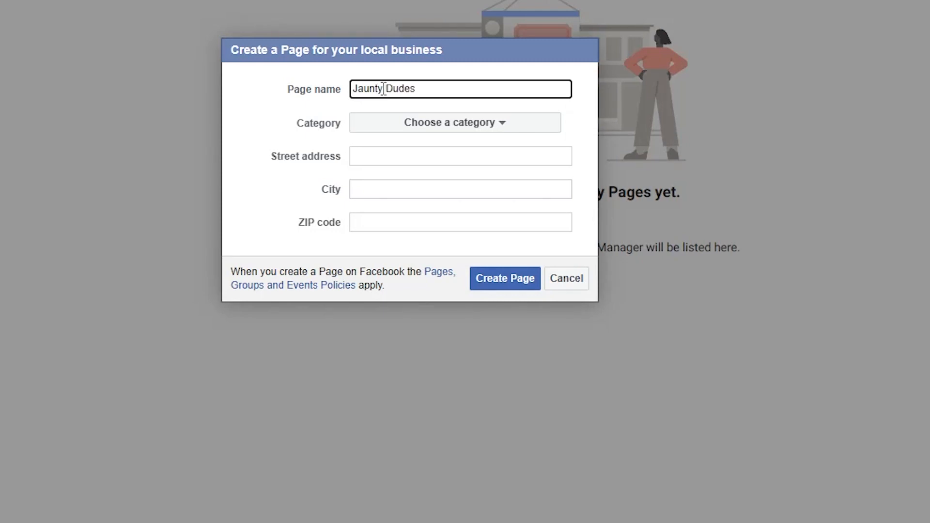
# Create the Page named Jaunty Dudes with category Design & fashion and the business's street address, city and ZIP code
pyautogui.click(409, 132)
pyautogui.scroll(-3, 415, 349)
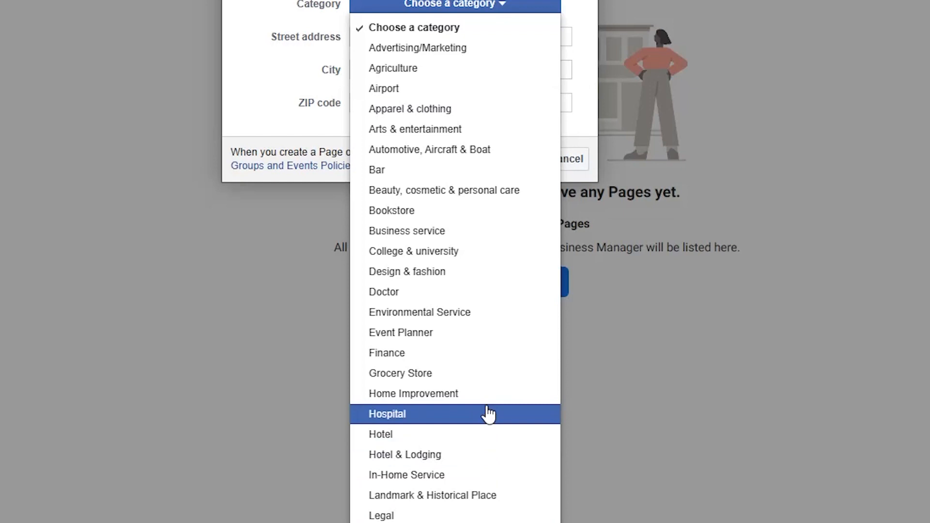
pyautogui.click(407, 272)
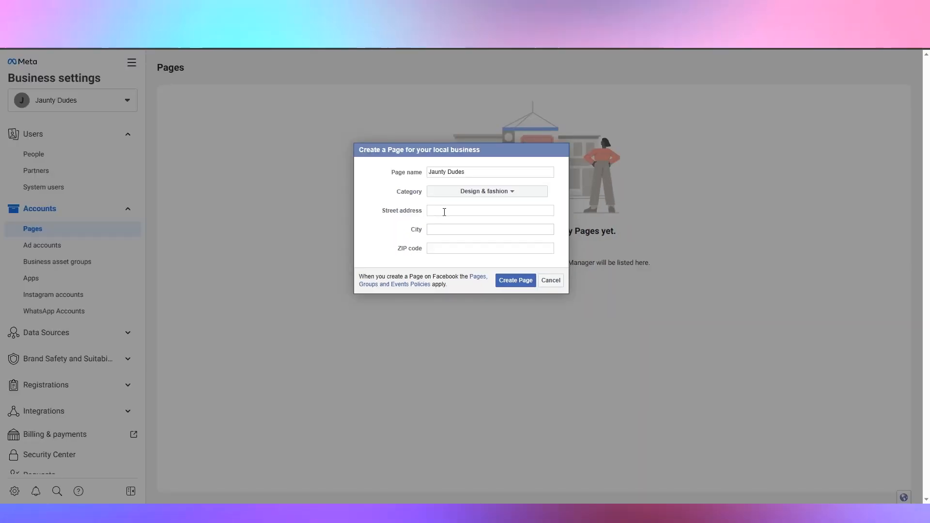
pyautogui.click(381, 158)
pyautogui.click(384, 217)
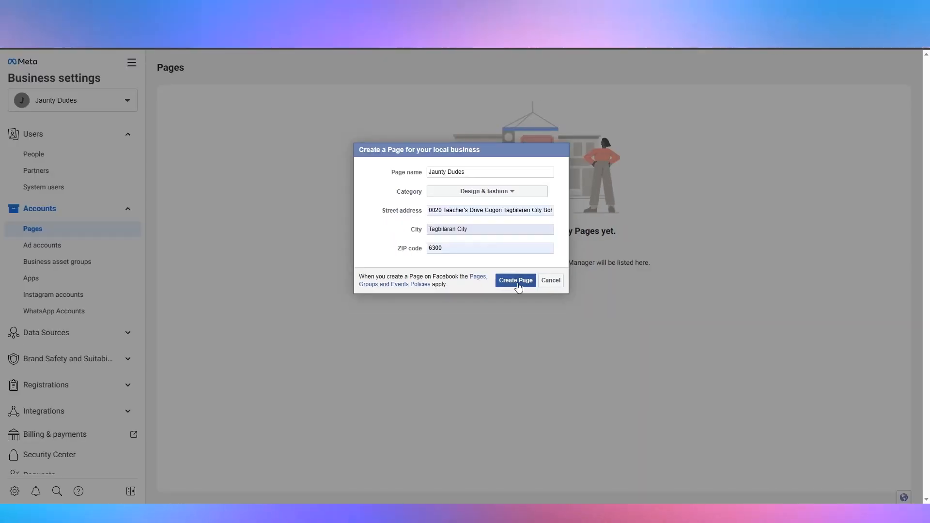
pyautogui.click(517, 284)
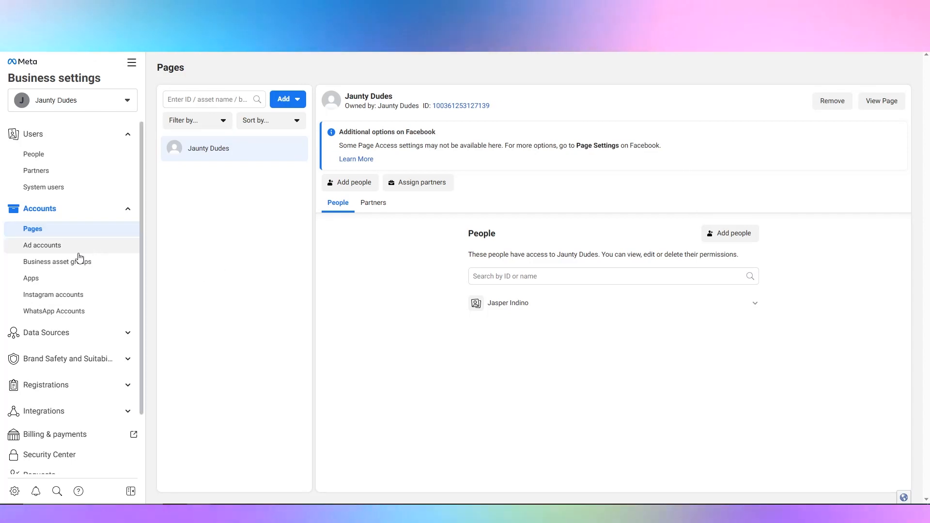
pyautogui.click(42, 250)
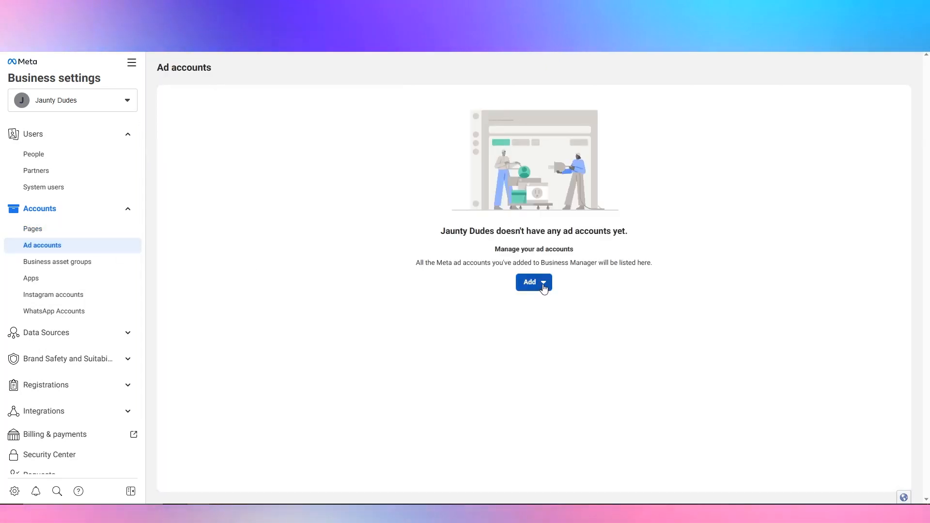
pyautogui.click(544, 286)
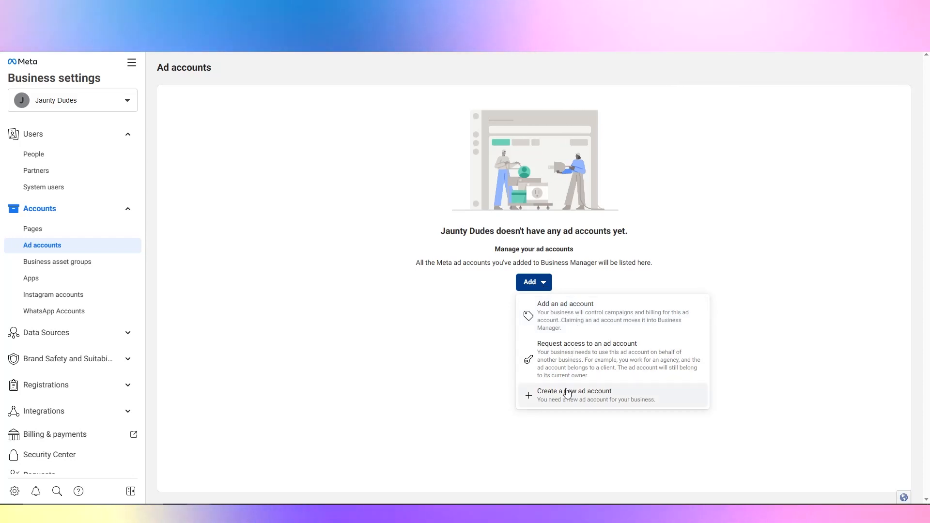
pyautogui.click(551, 324)
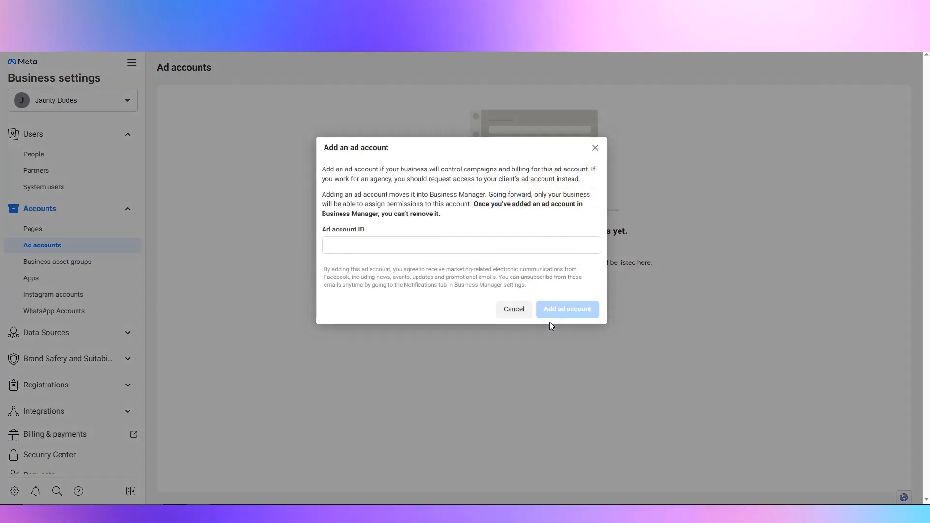
pyautogui.click(345, 245)
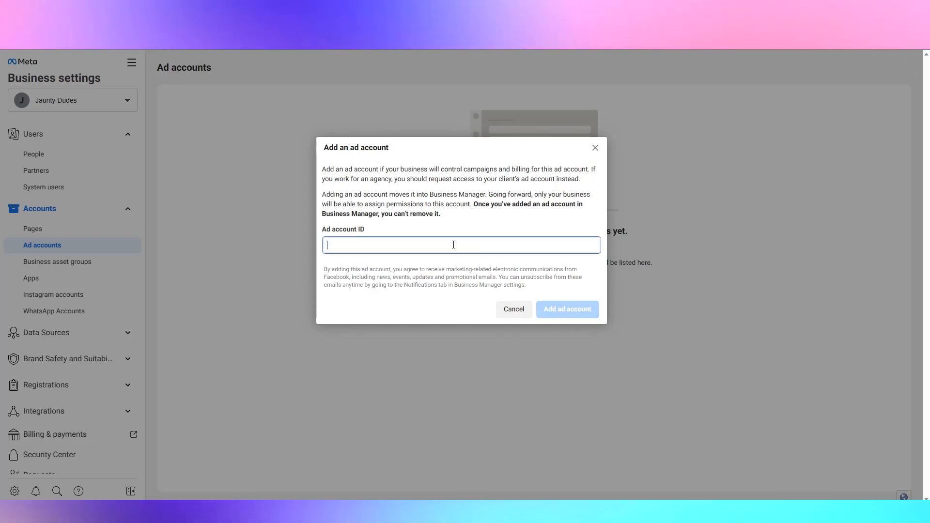
pyautogui.click(515, 314)
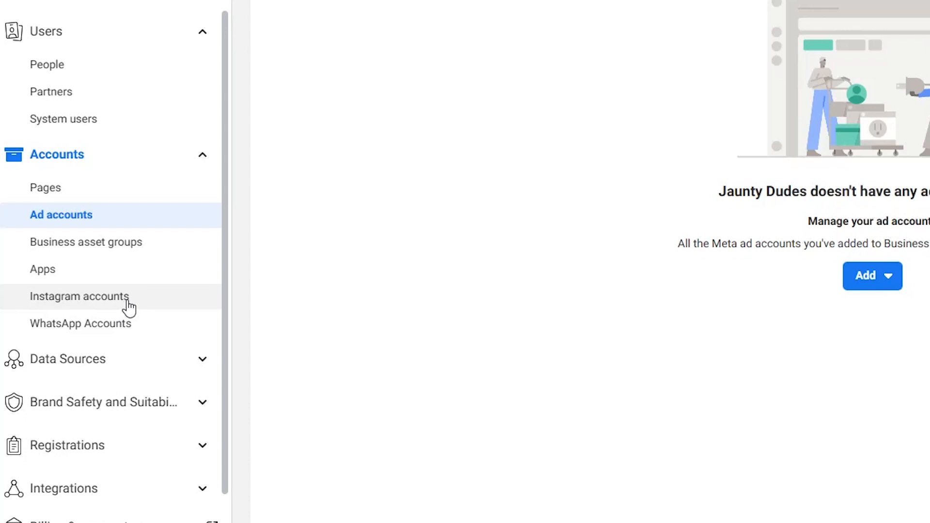
# Add an Instagram account to the business and finish without connecting any ad accounts to it
pyautogui.click(92, 300)
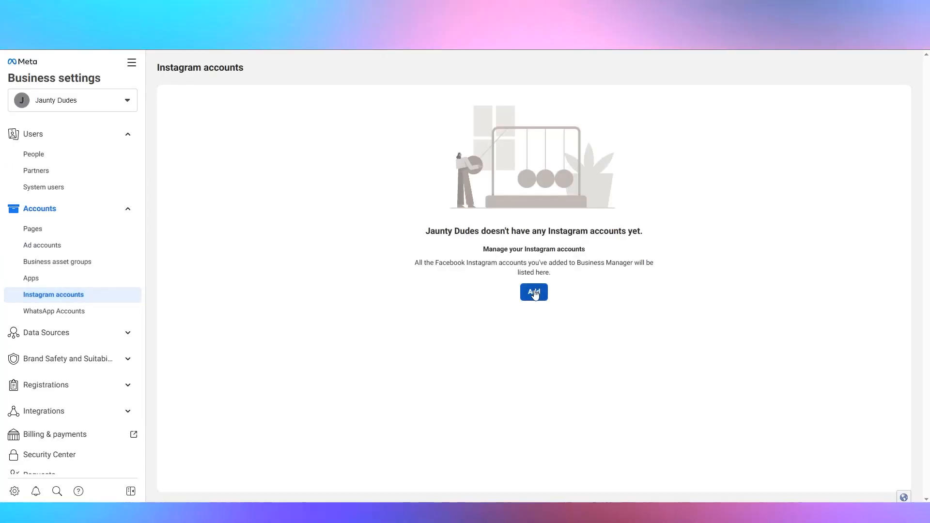
pyautogui.click(535, 293)
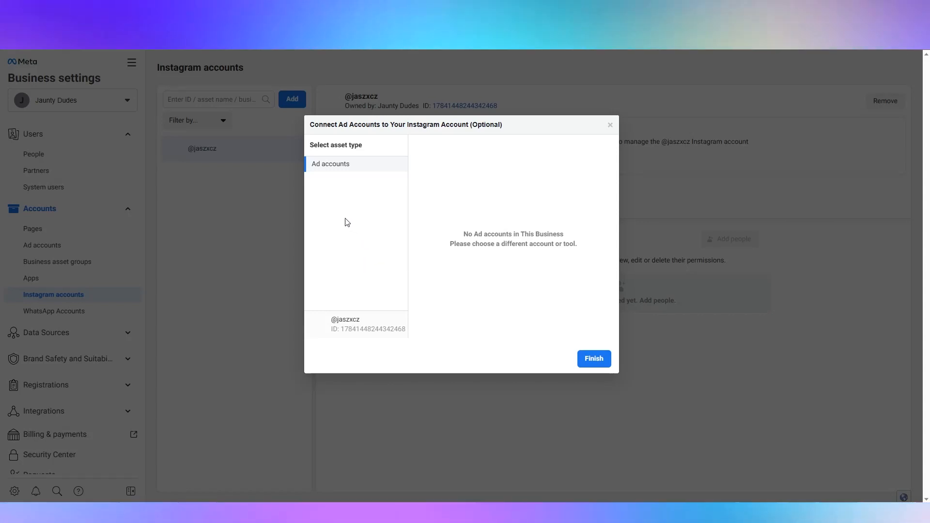
pyautogui.click(595, 365)
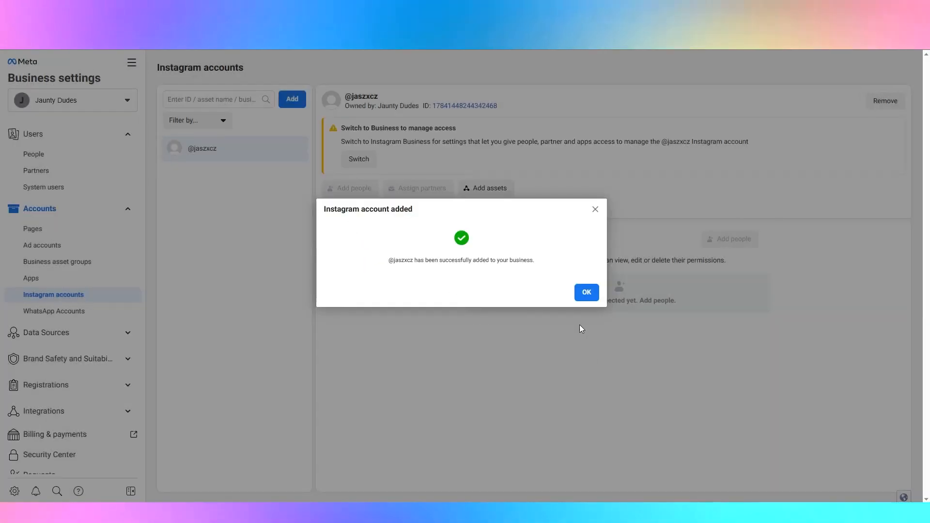
pyautogui.click(587, 291)
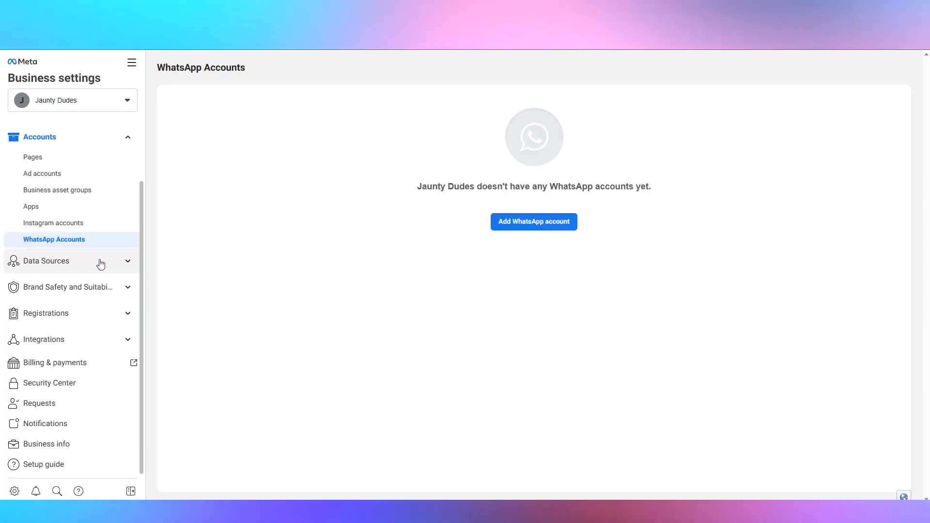
# Examine each Data Sources section, from Catalogs, Pixels and Offline event sets through Datasets and Custom conversions to Business Creative Folders
pyautogui.click(100, 264)
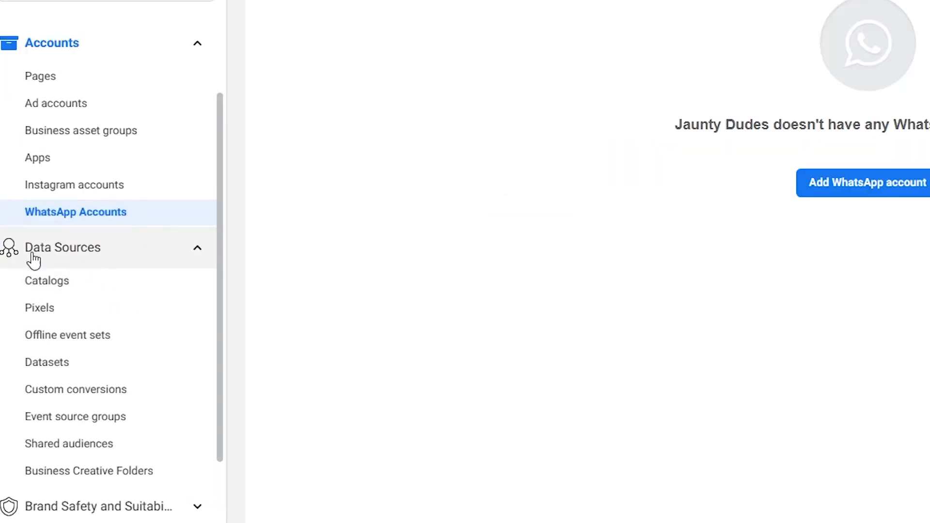
pyautogui.click(94, 293)
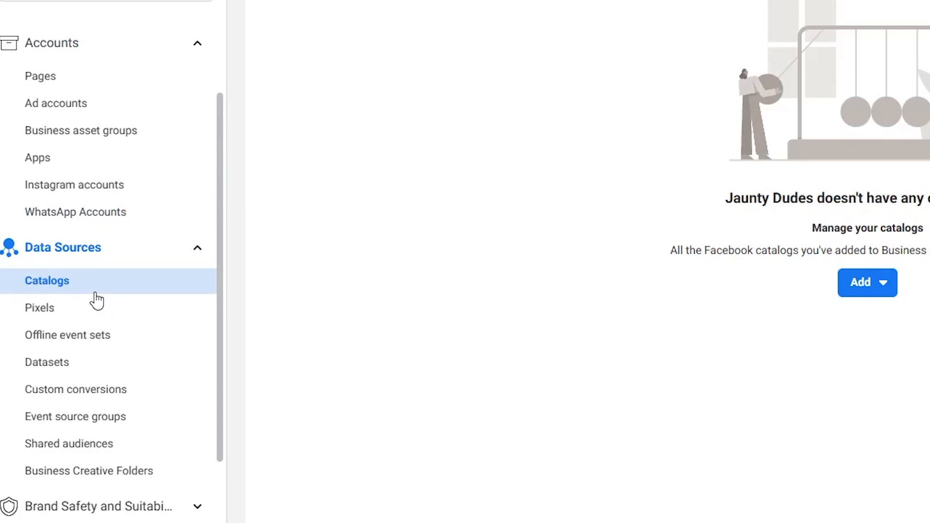
pyautogui.click(47, 320)
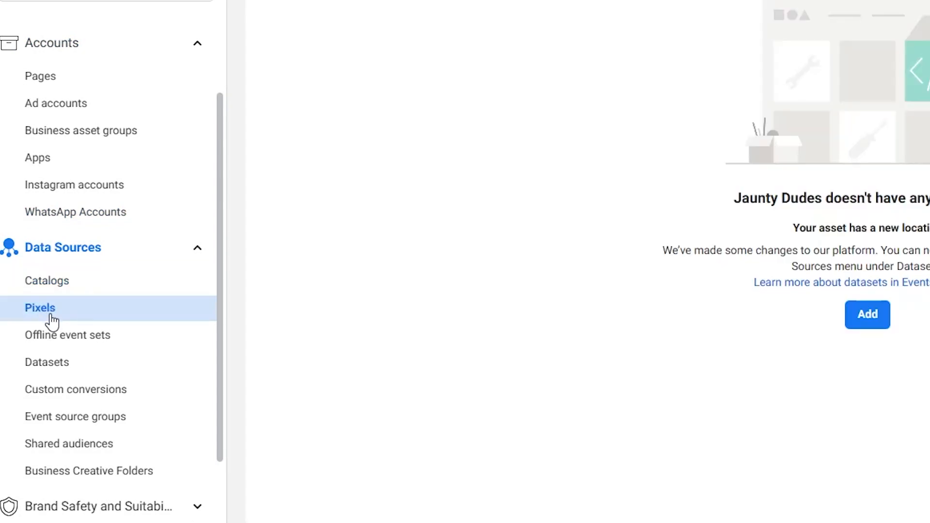
pyautogui.click(85, 343)
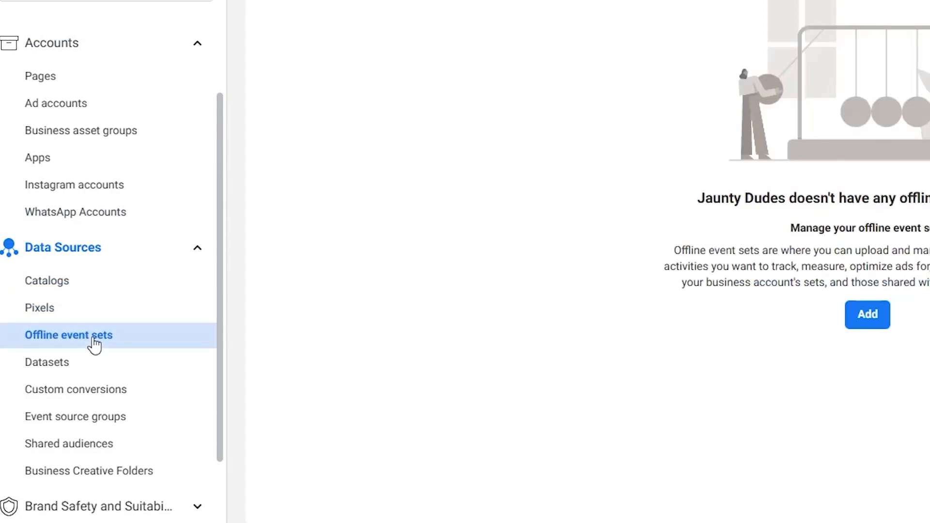
pyautogui.click(69, 374)
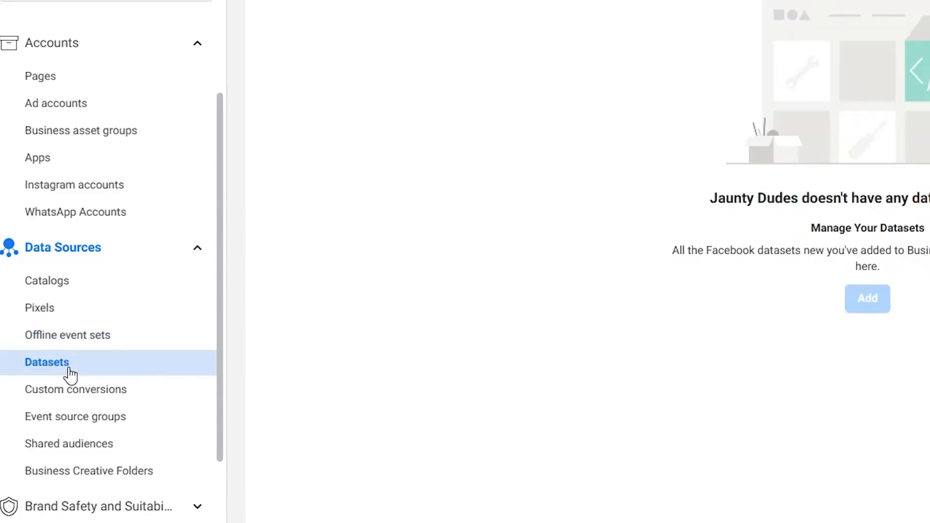
pyautogui.click(77, 399)
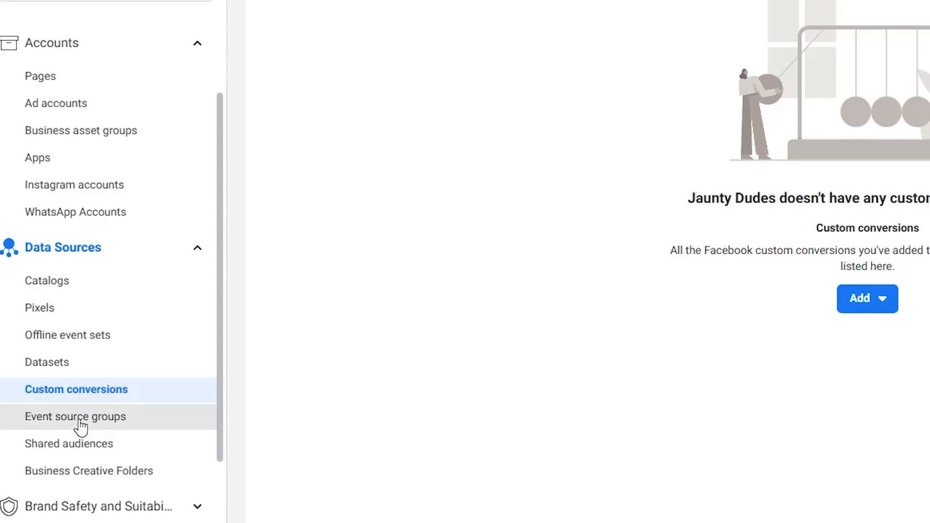
pyautogui.click(81, 427)
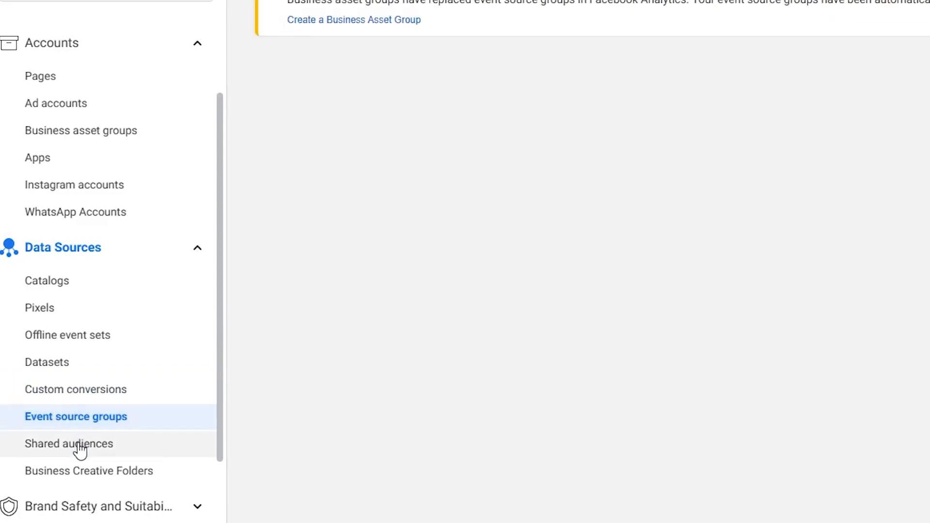
pyautogui.click(80, 451)
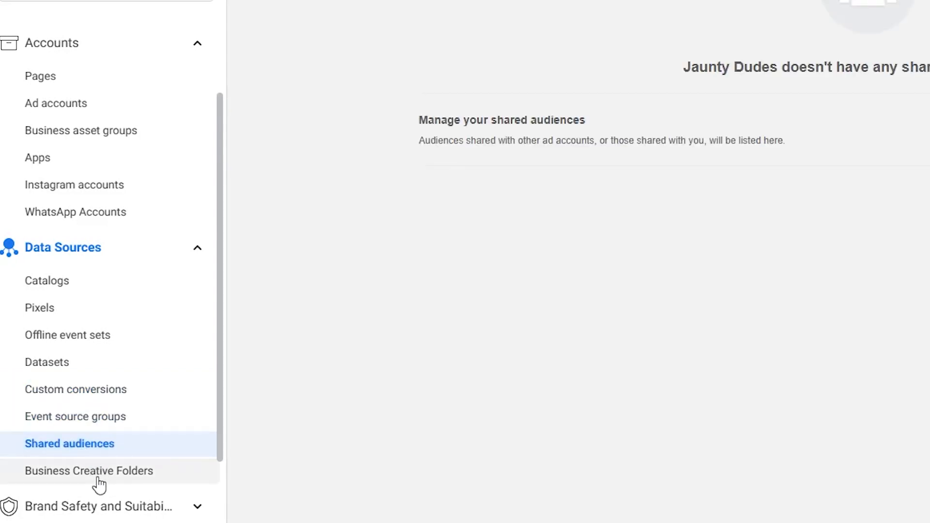
pyautogui.click(99, 478)
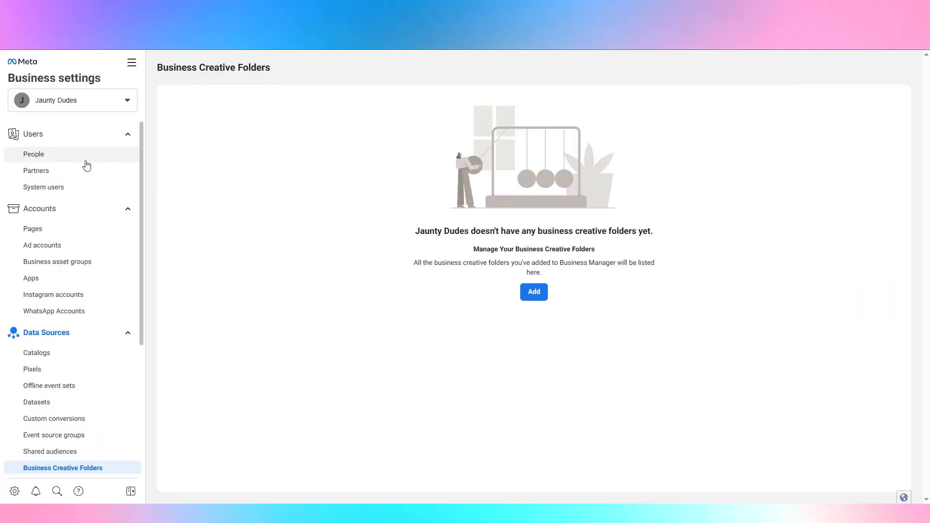
# View the form for inviting people to the business account and close it without sending an invitation
pyautogui.click(86, 165)
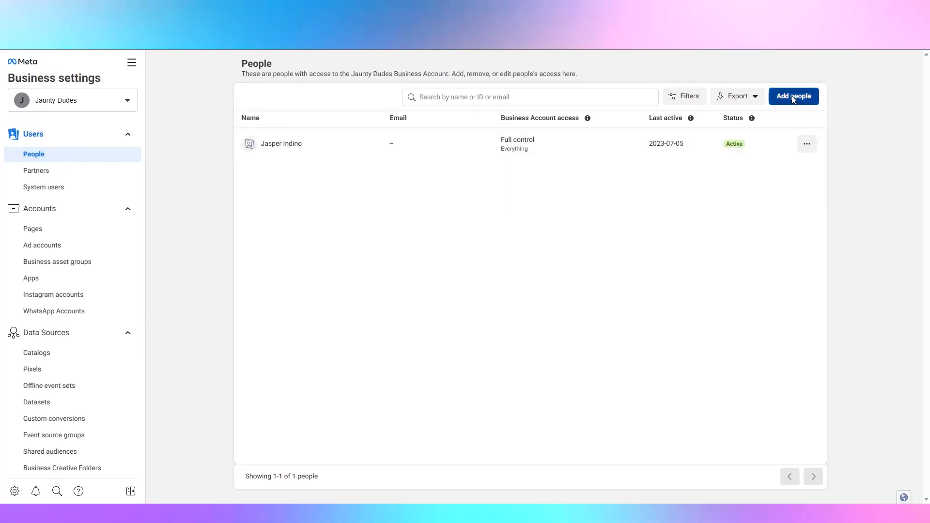
pyautogui.click(794, 96)
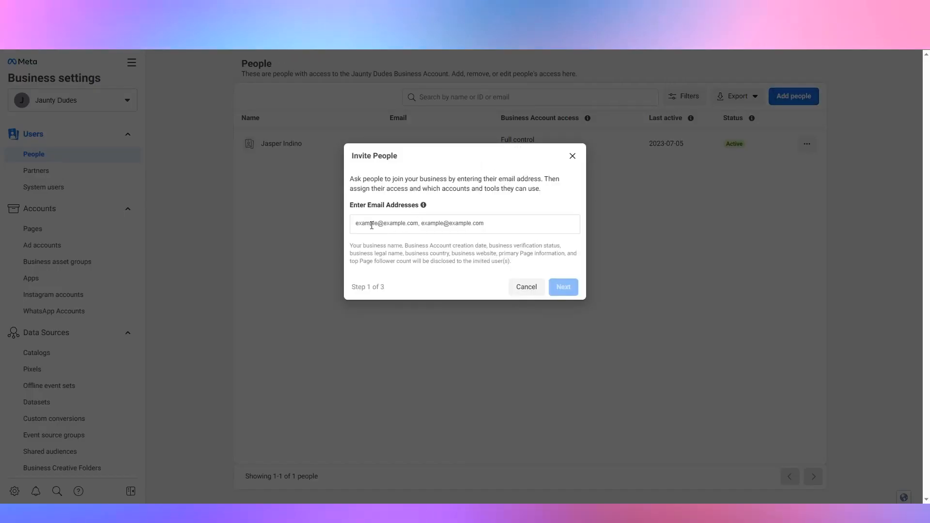
pyautogui.click(381, 224)
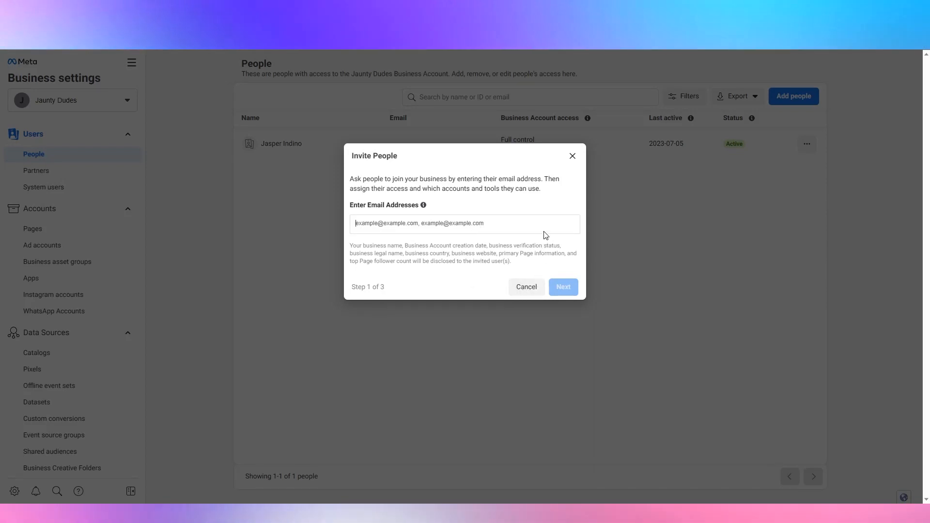
pyautogui.click(573, 156)
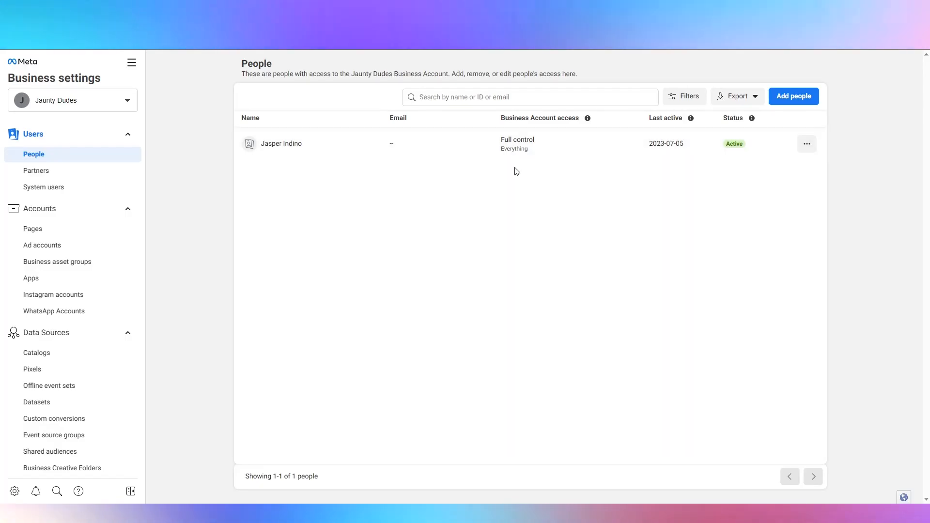
# View the partner forms for sharing assets and for requesting assets in the Partners section, closing each without adding a partner
pyautogui.click(66, 172)
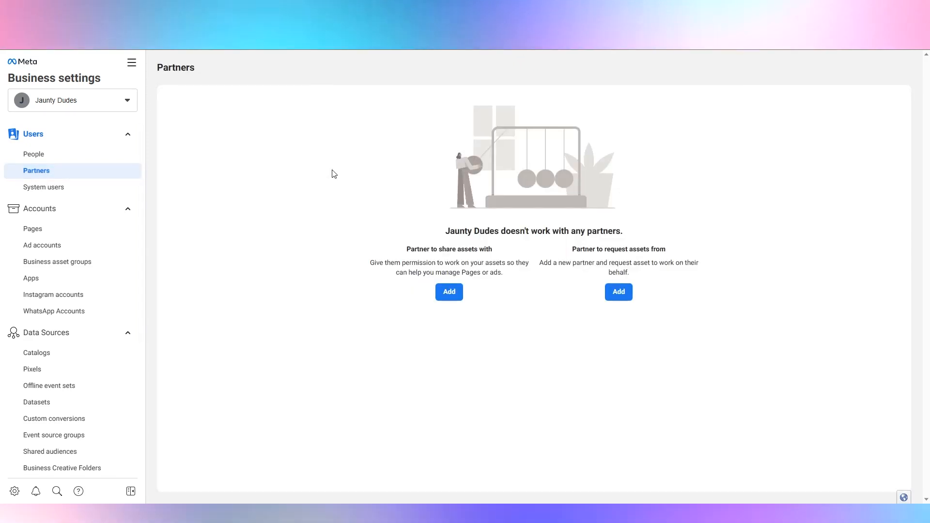
pyautogui.click(447, 294)
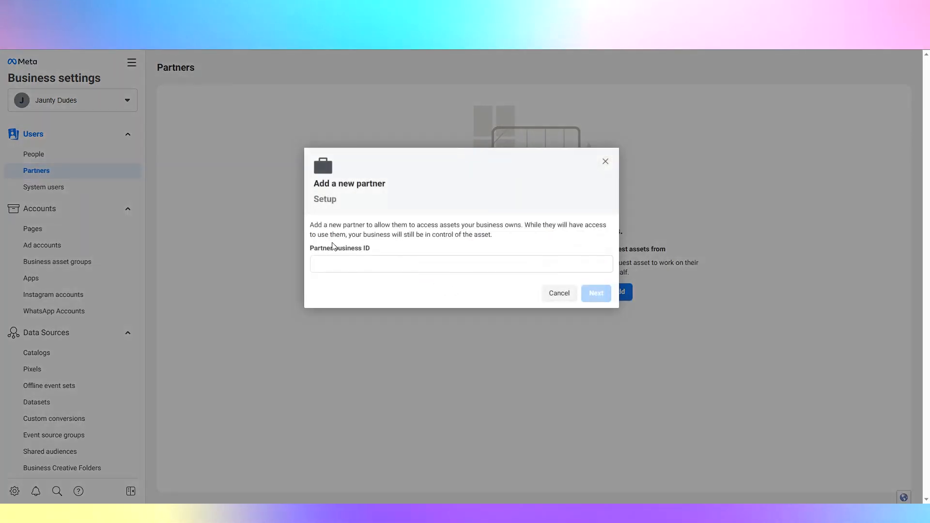
pyautogui.click(606, 162)
pyautogui.click(619, 292)
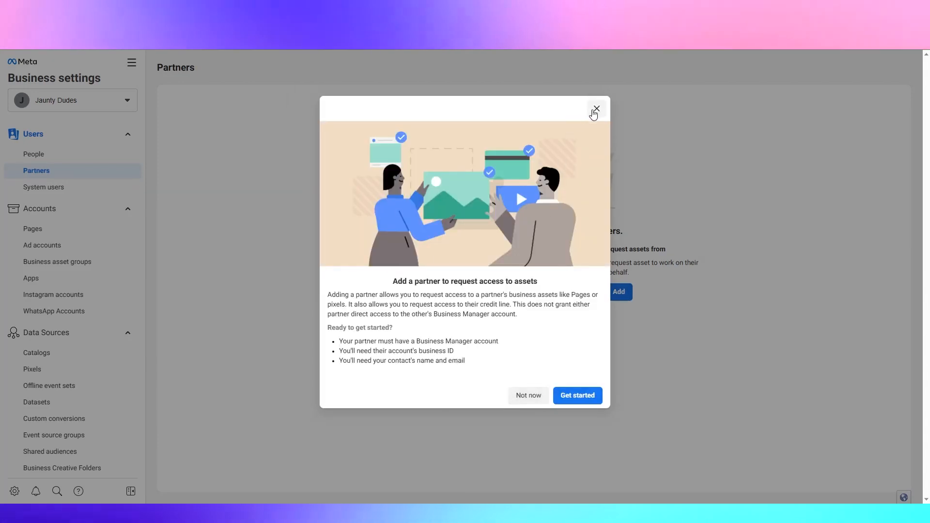
pyautogui.click(587, 394)
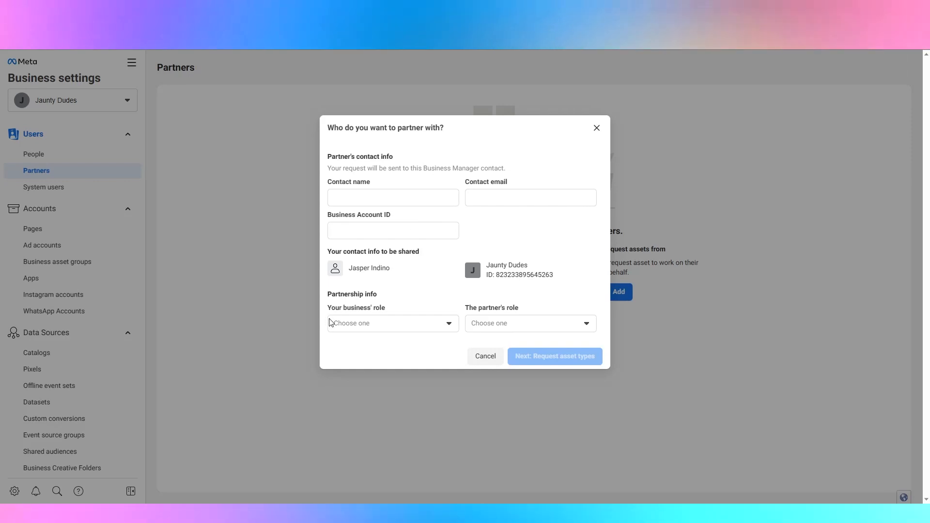
pyautogui.click(597, 129)
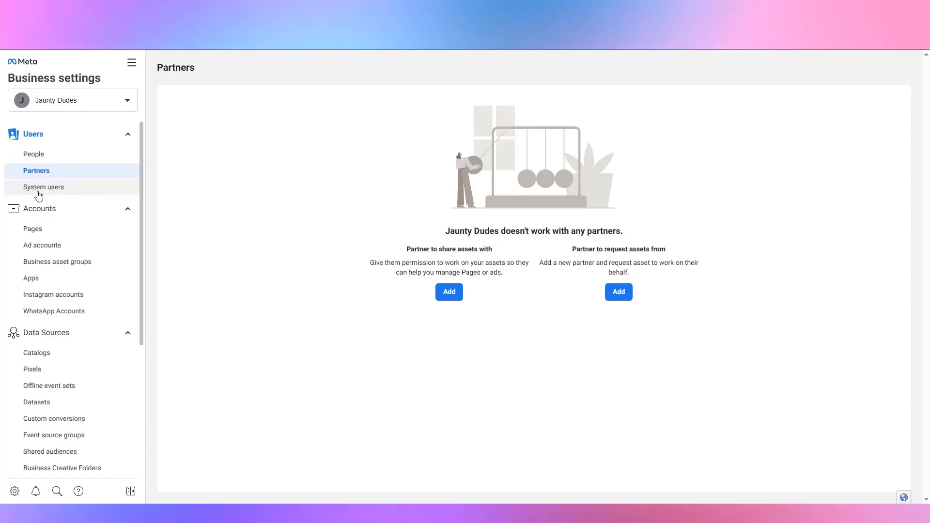
# View the System users section and its option for adding a system user
pyautogui.click(82, 190)
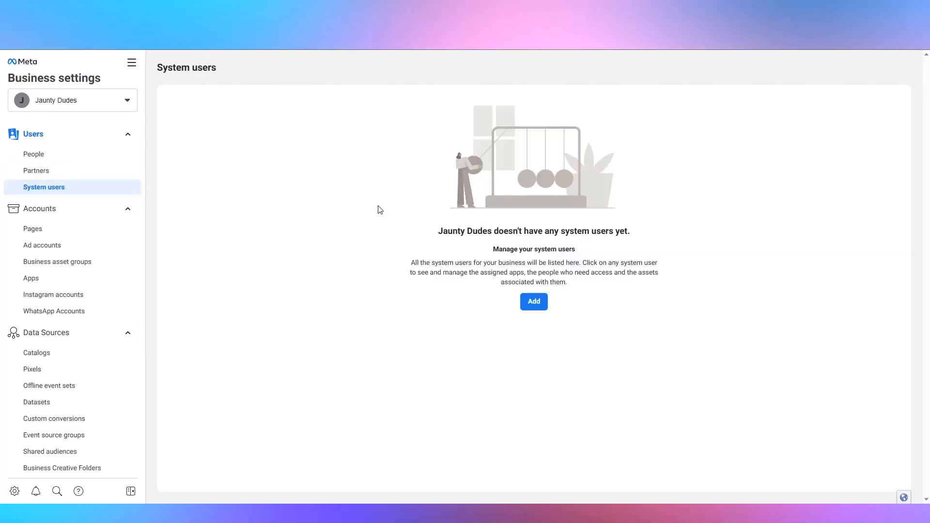
pyautogui.click(533, 301)
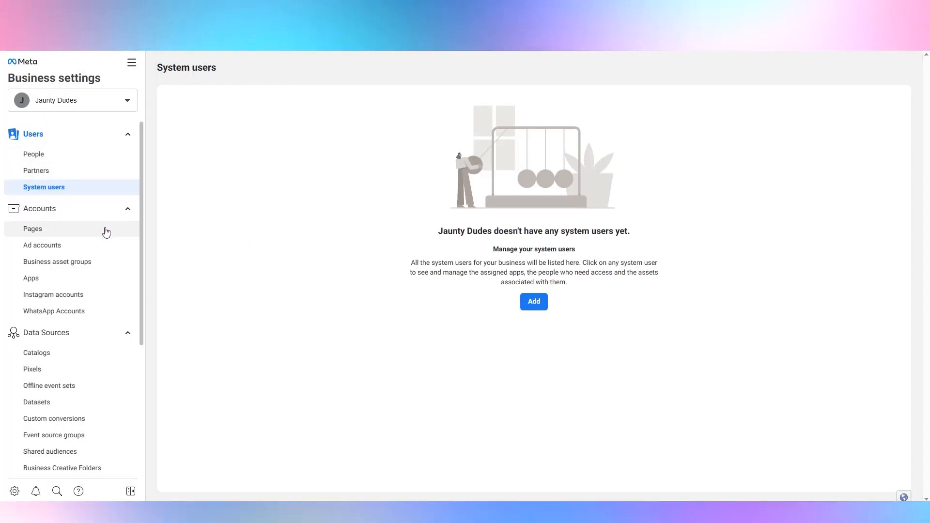
# Open Billing & payments from the business settings and view the option for adding an ad account
pyautogui.scroll(-2, 105, 232)
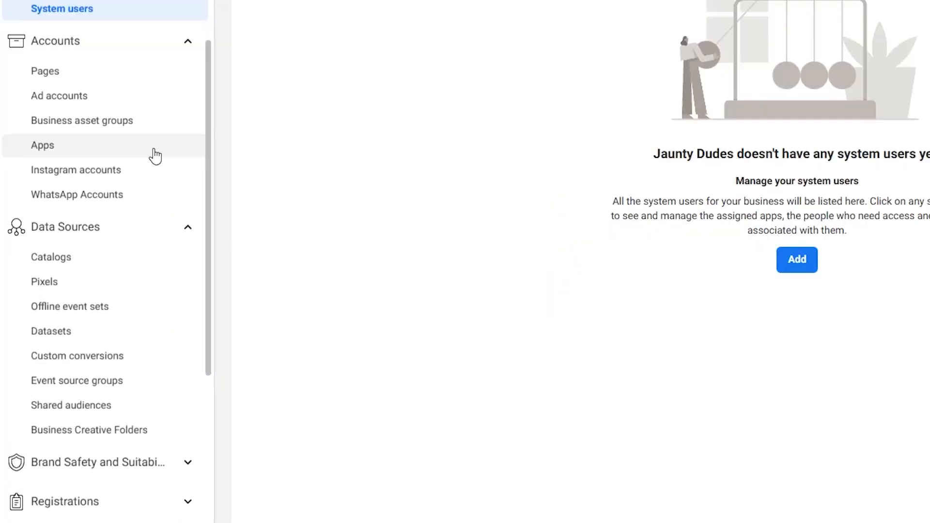
pyautogui.scroll(2, 155, 156)
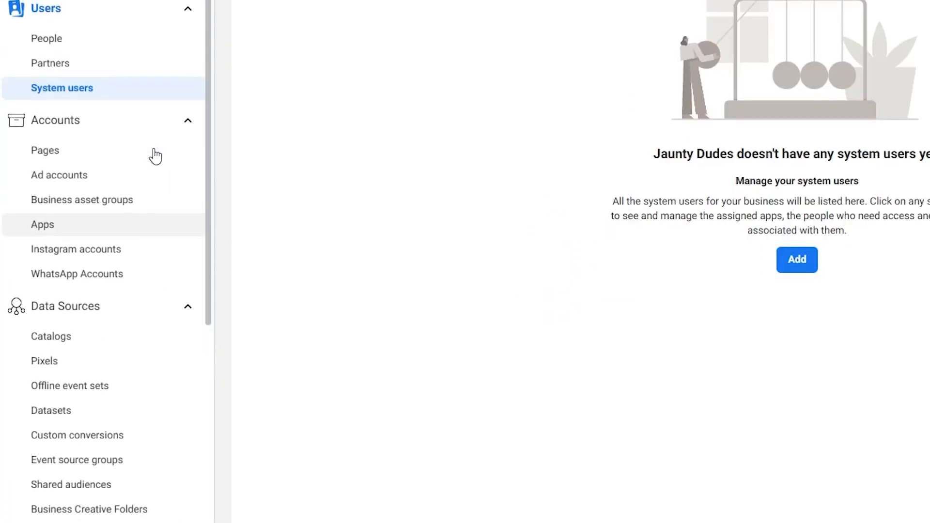
pyautogui.scroll(-3, 155, 156)
pyautogui.scroll(-3, 155, 156)
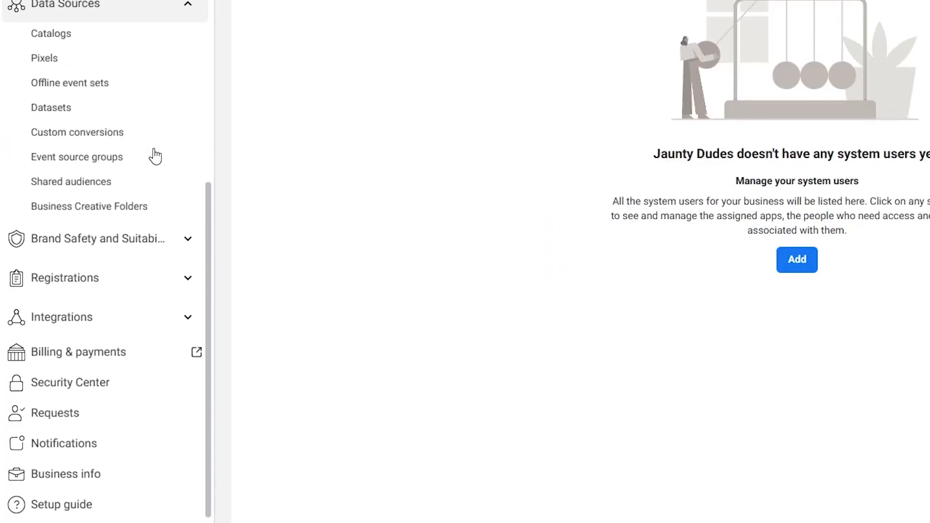
pyautogui.click(160, 361)
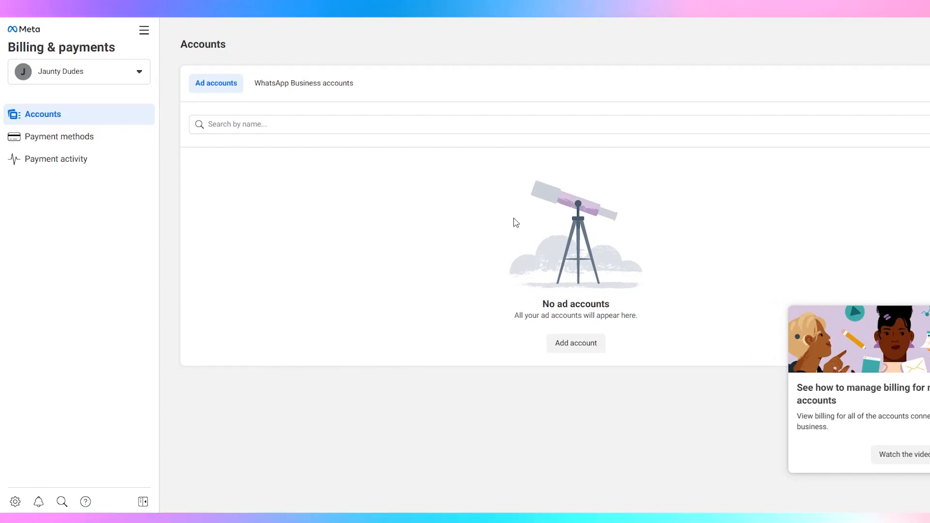
pyautogui.click(600, 348)
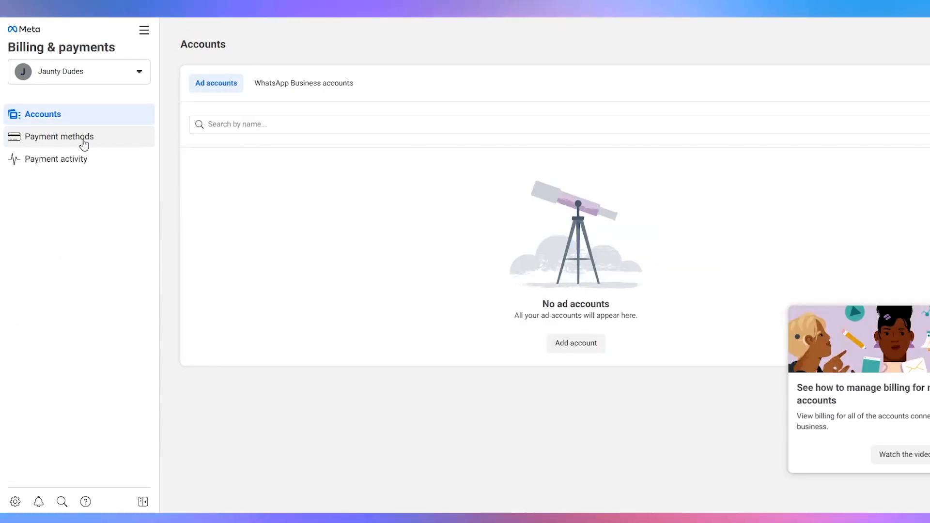
# Review the payment methods for ad accounts and WhatsApp Business accounts, and open the payment activity
pyautogui.click(83, 143)
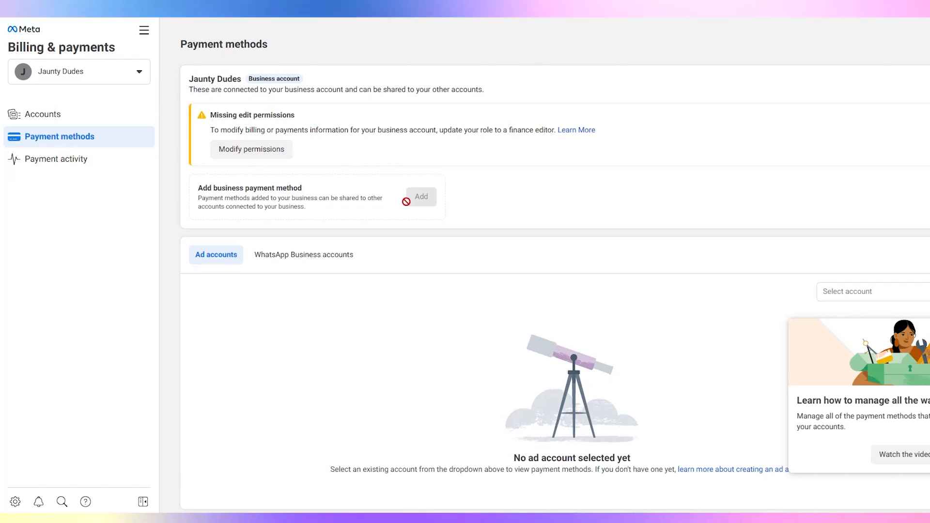
pyautogui.scroll(-1, 276, 199)
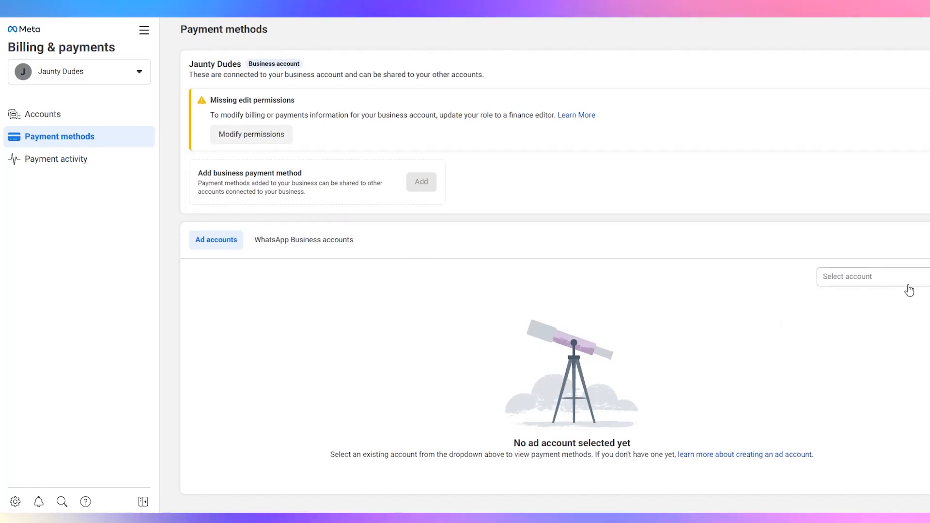
pyautogui.click(328, 242)
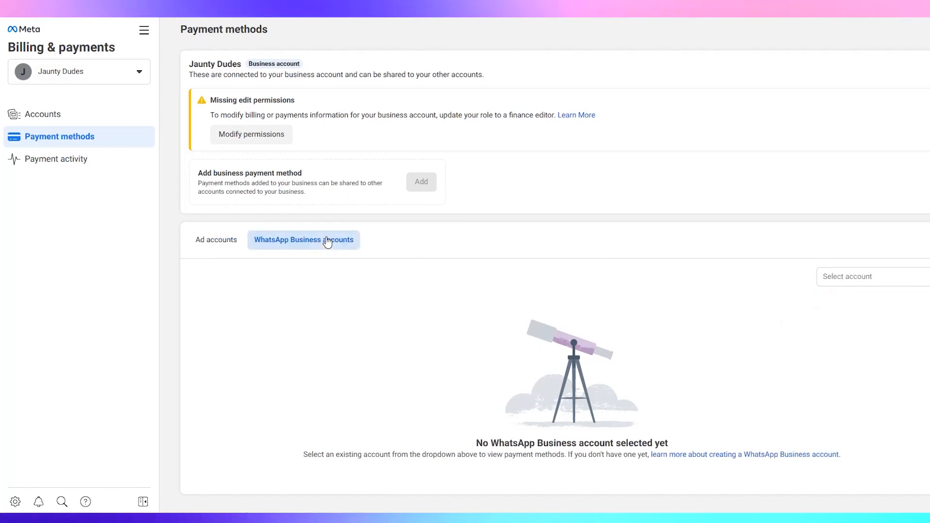
pyautogui.click(211, 246)
pyautogui.click(85, 158)
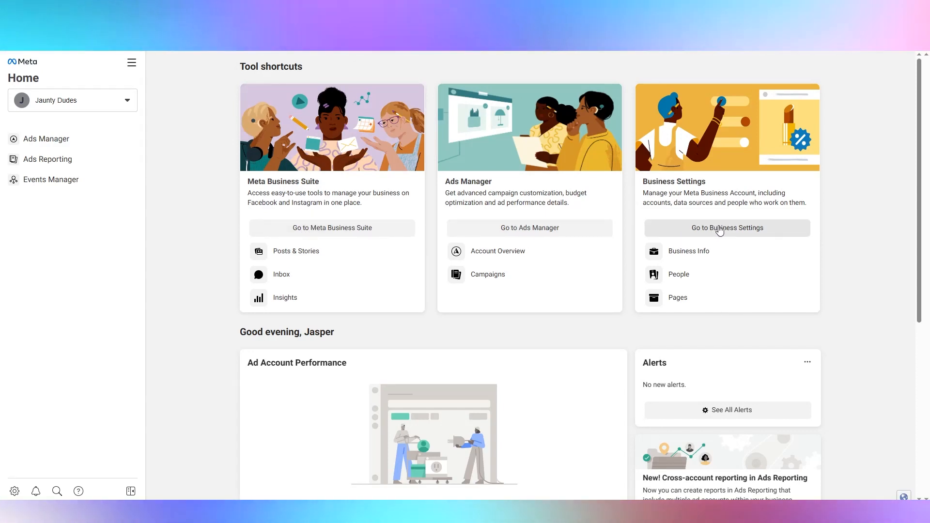
# Look over the business Home page, from the tool shortcuts to the Ad Account Performance, Alerts and Pages sections
pyautogui.scroll(-1, 721, 231)
pyautogui.scroll(-4, 720, 231)
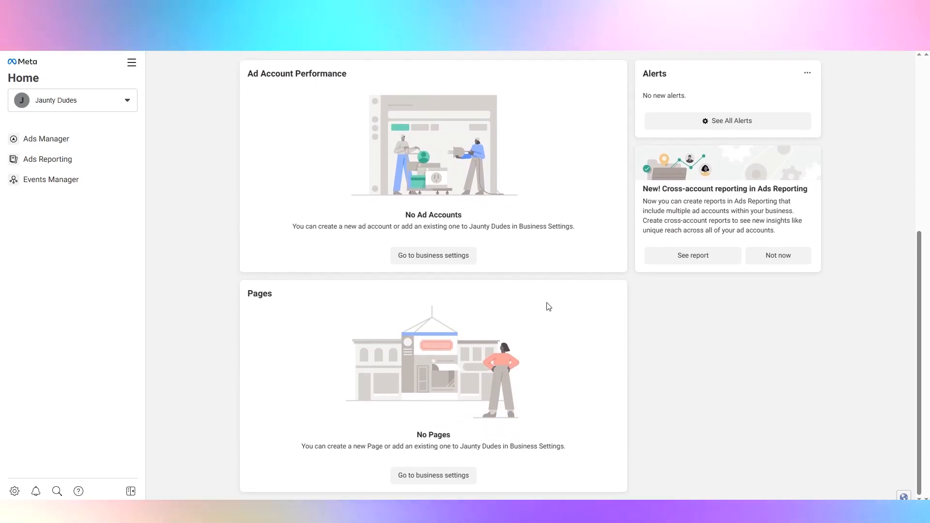
pyautogui.scroll(3, 325, 312)
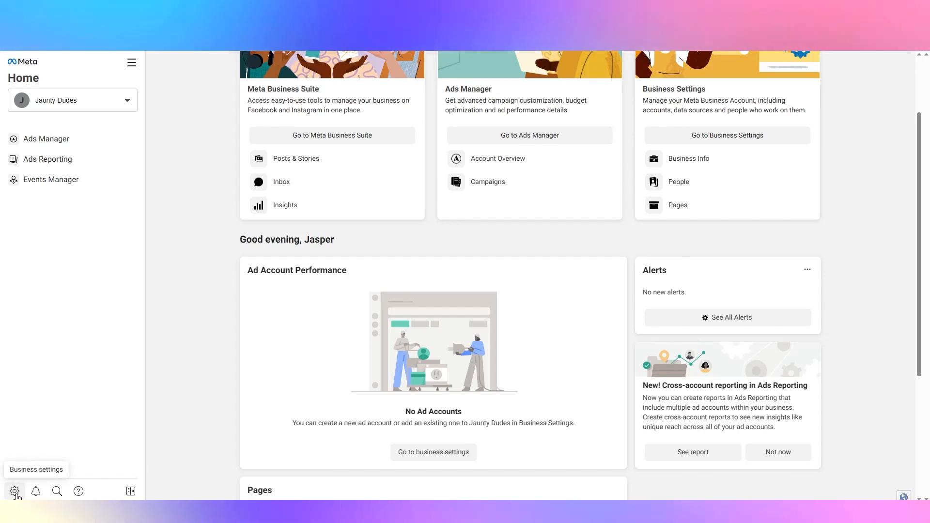
pyautogui.scroll(2, 177, 291)
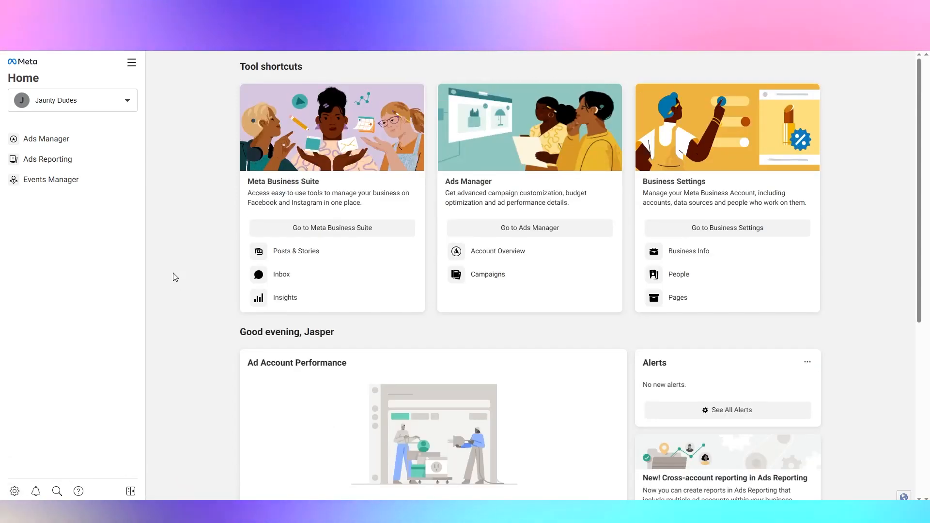